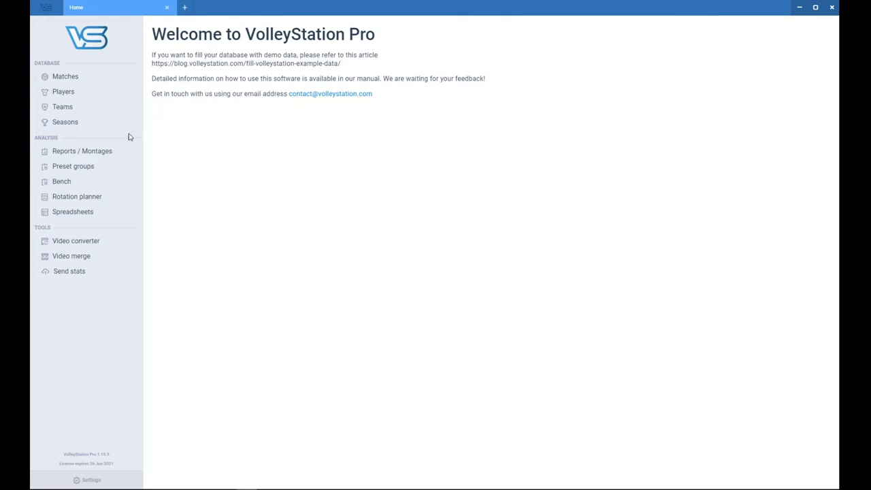
Start a new season named NCAA 2020 with code NCAA2020
click(90, 124)
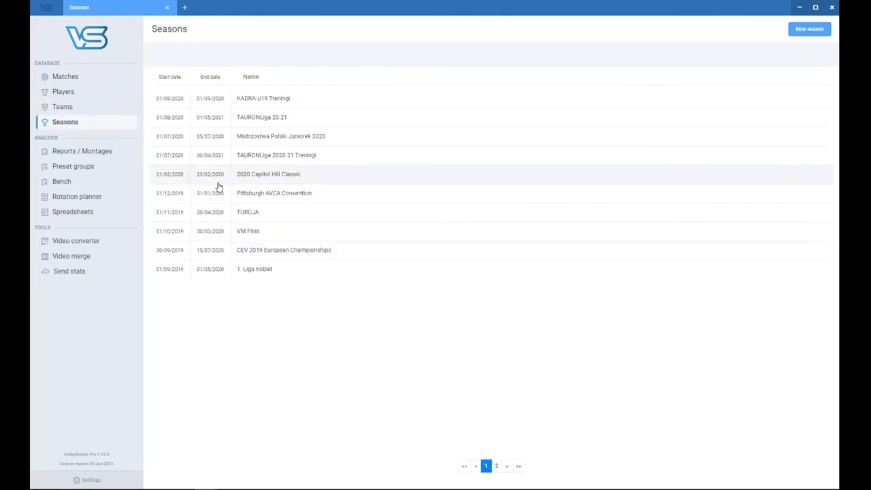
click(808, 31)
click(289, 80)
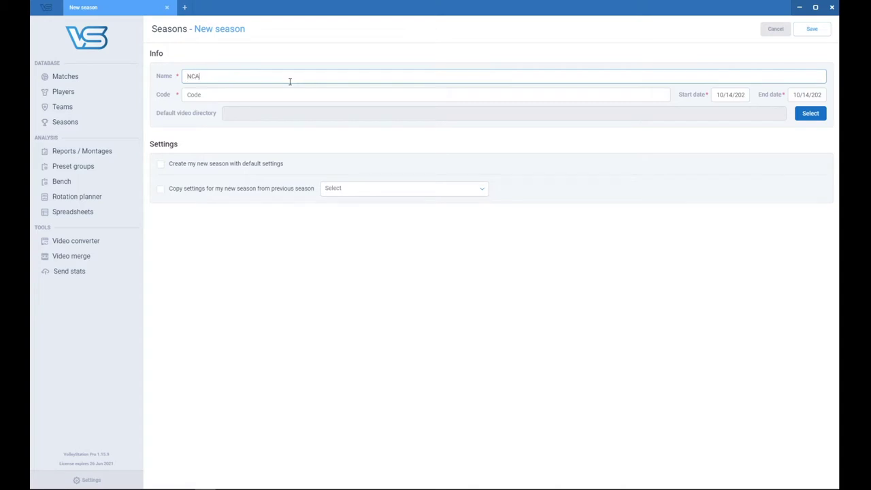
text(NCAA 2020)
key(Tab)
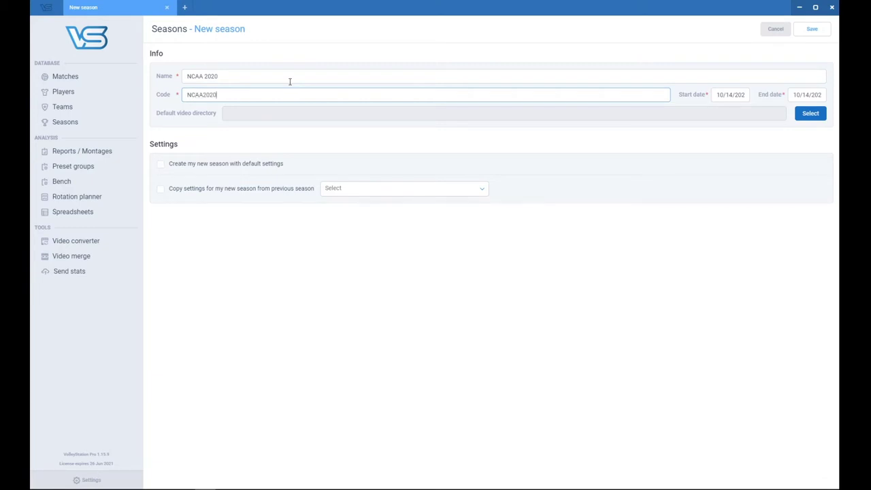
Set the season to run from October 1, 2020 to December 31, 2020
click(739, 94)
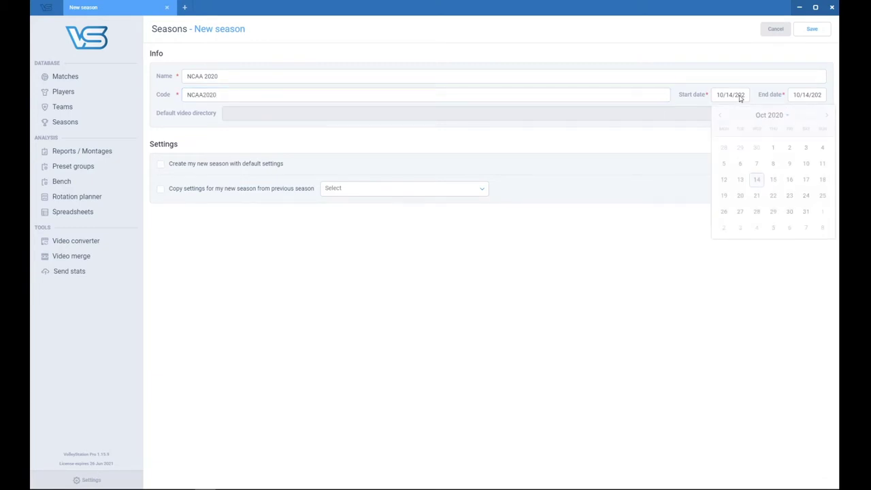
click(758, 145)
click(813, 94)
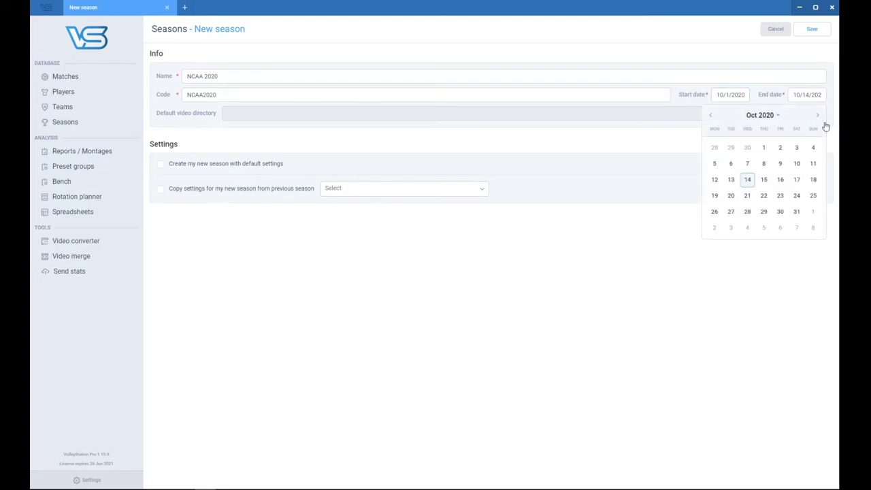
click(818, 117)
click(818, 117)
click(817, 117)
click(710, 115)
click(763, 211)
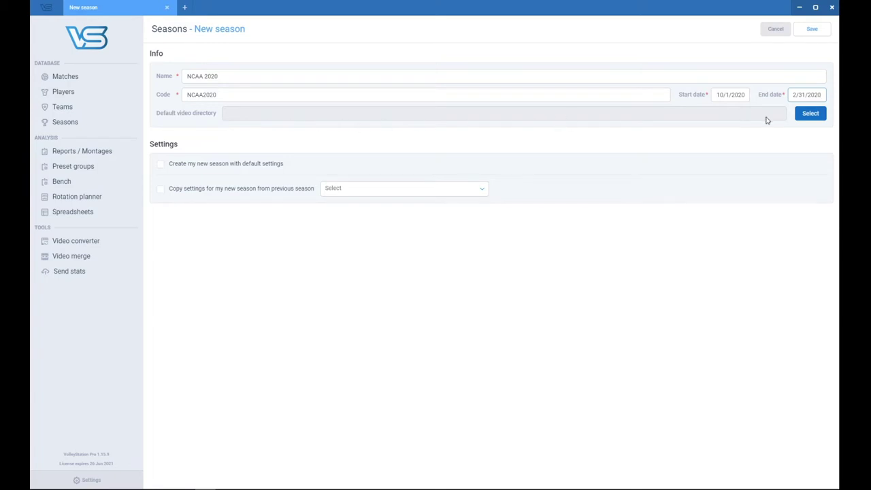
Make E:\Videos the default video folder and create the season with default settings
click(810, 117)
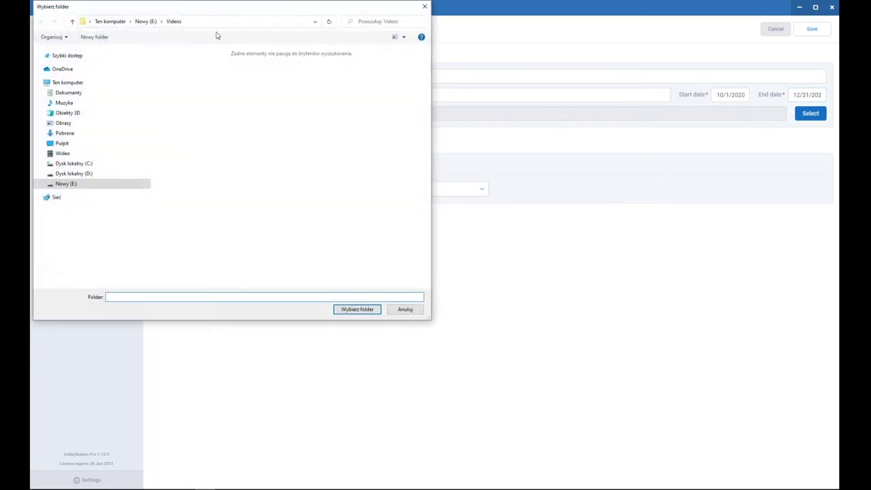
click(146, 21)
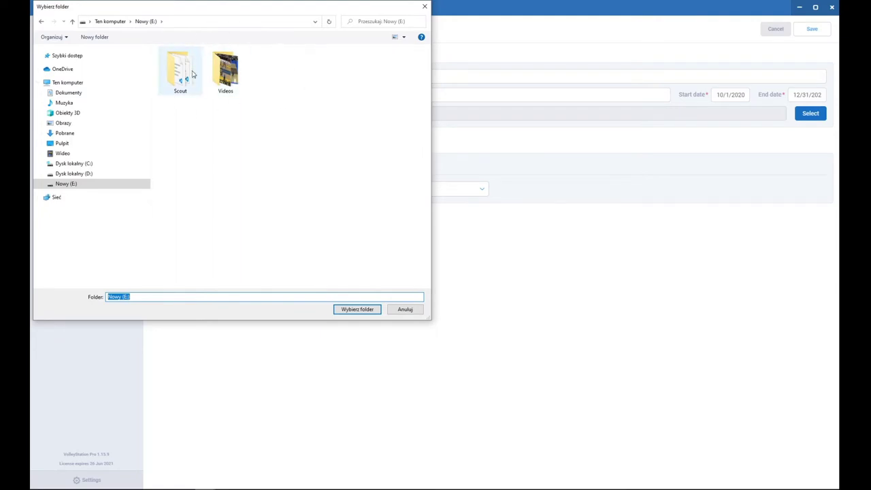
double_click(229, 78)
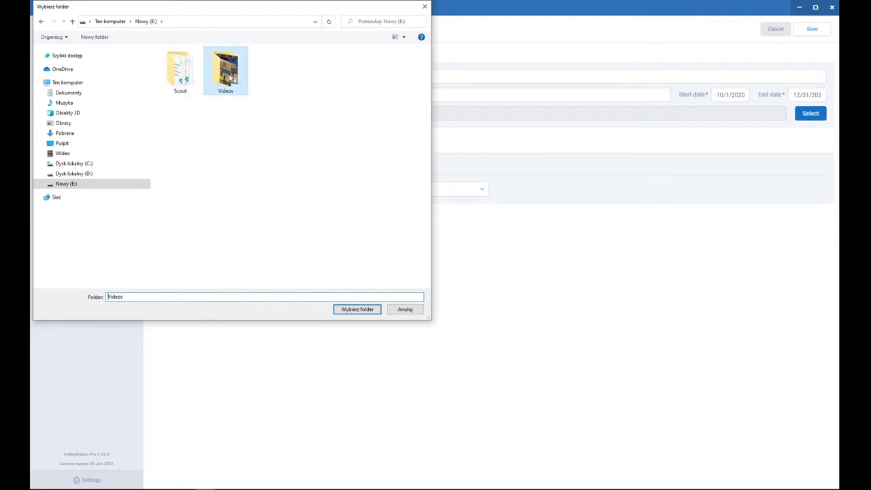
click(357, 309)
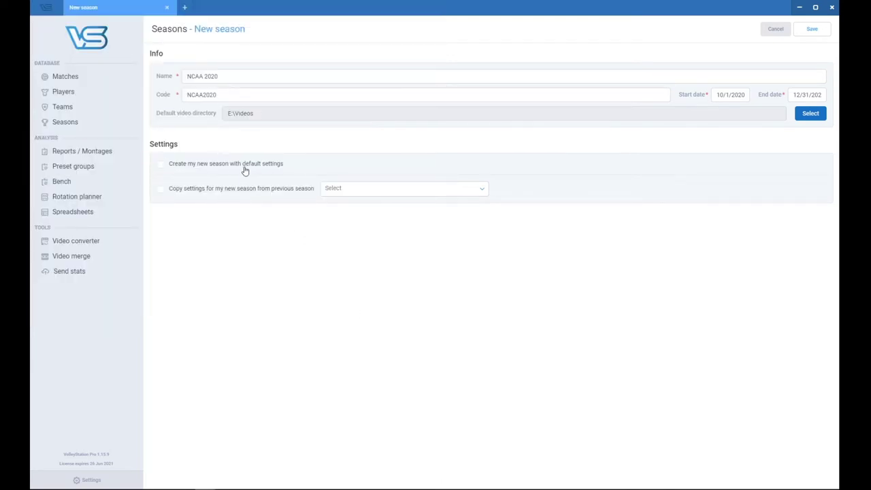
click(204, 167)
Save NCAA 2020 and close its setter calls and attack combinations page
click(811, 30)
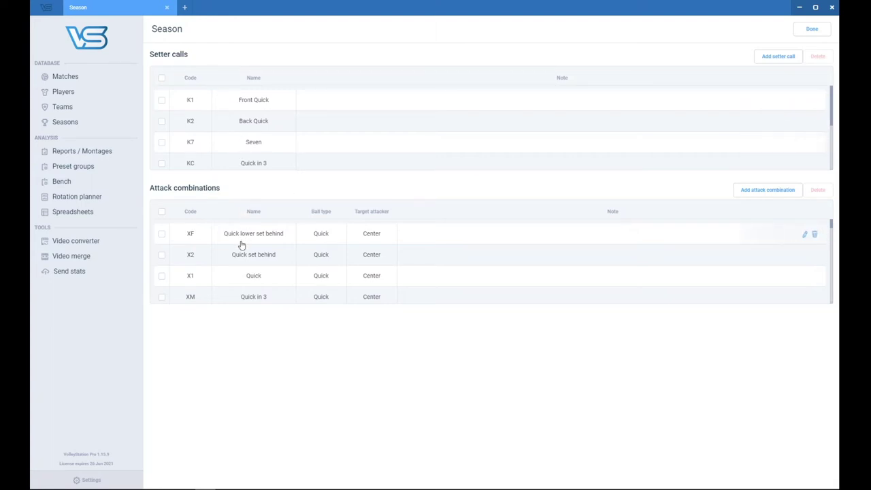
click(822, 34)
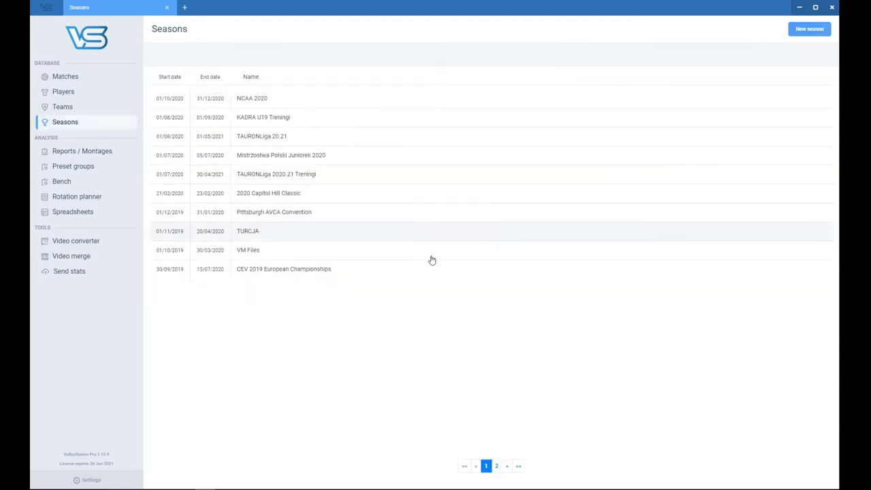
Show the Matches page with the Season filter set to NCAA 2020
click(86, 79)
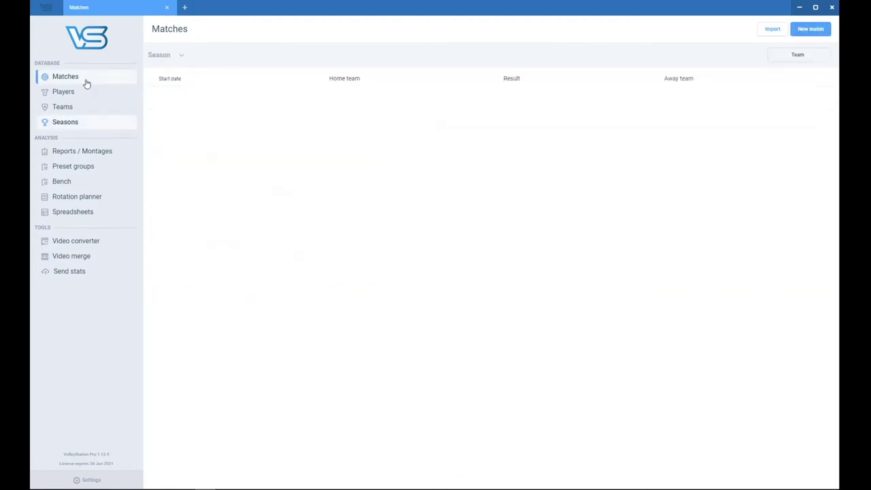
click(184, 59)
scroll(243, 125, down, 3)
scroll(227, 117, up, 3)
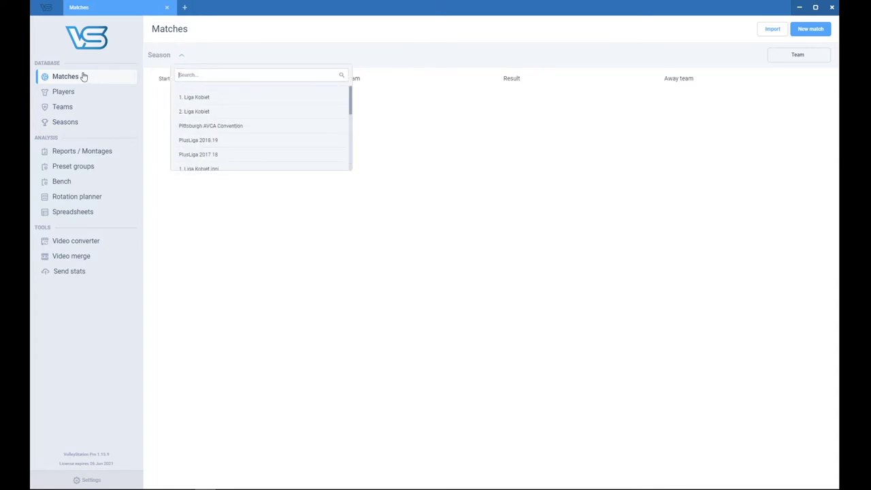
scroll(219, 126, down, 5)
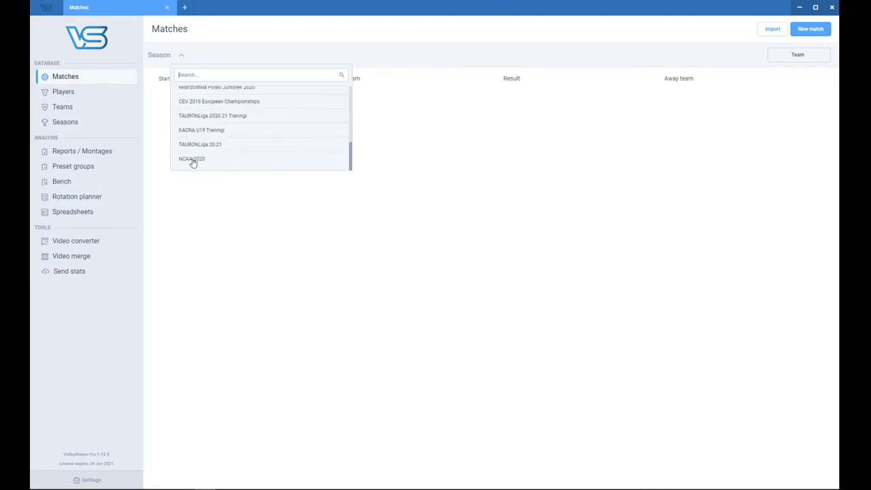
click(214, 159)
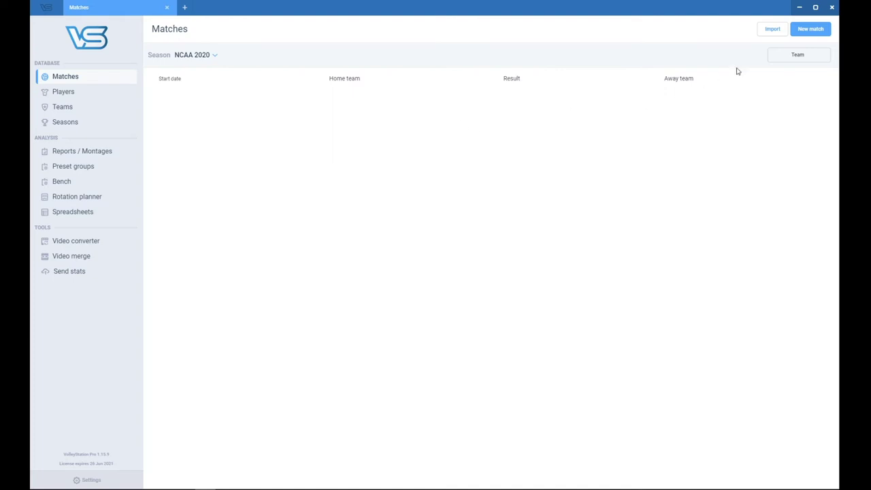
Import all four .dvw scout files from E:\Scout into NCAA 2020's matches
click(765, 32)
click(419, 253)
click(146, 22)
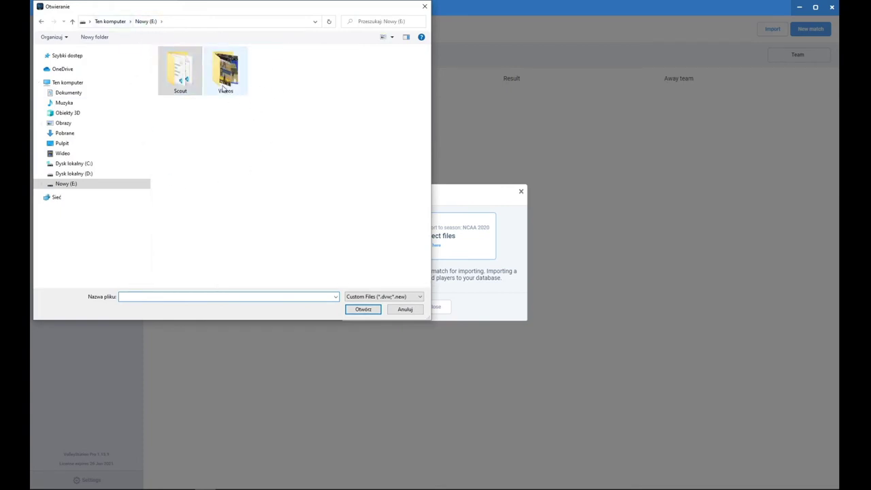
double_click(181, 74)
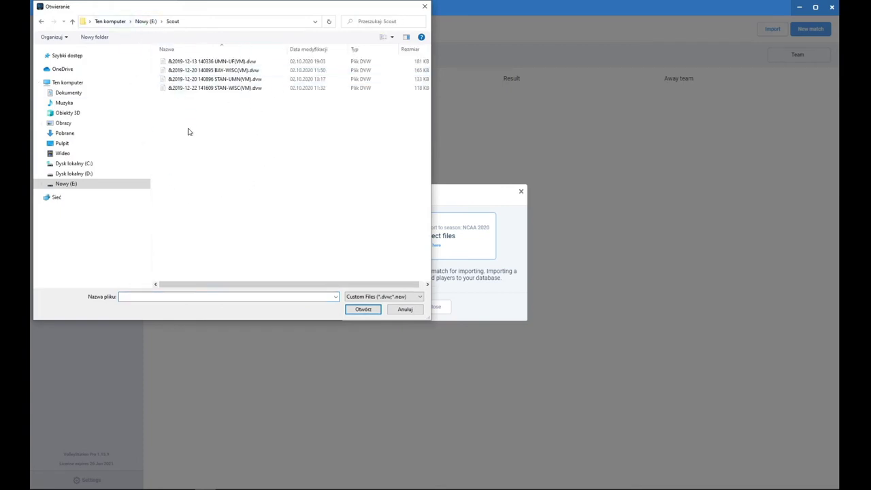
drag(217, 142, 240, 62)
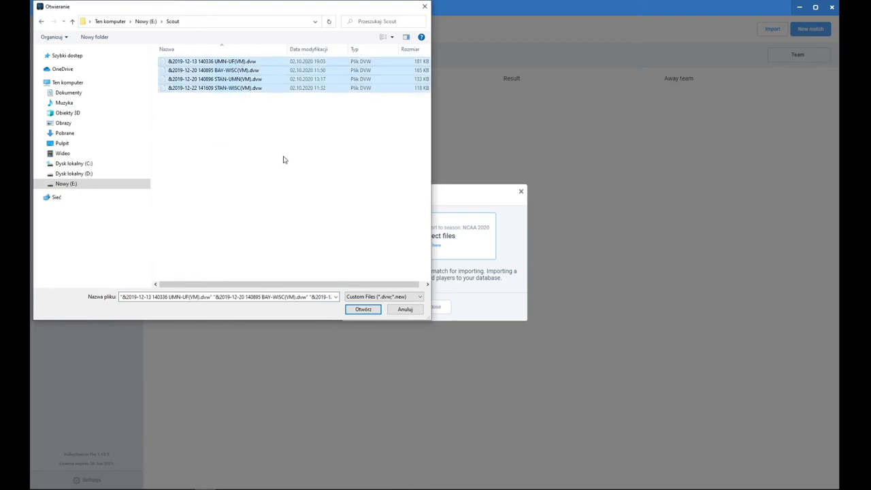
key(Return)
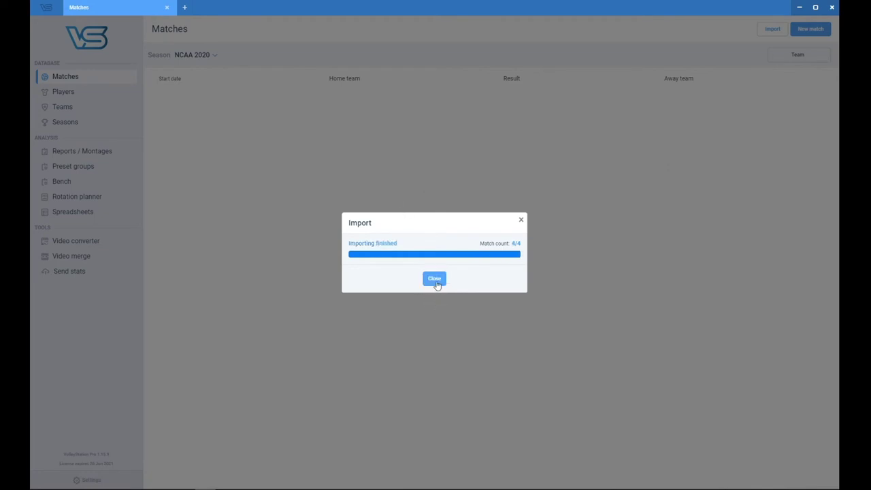
click(435, 281)
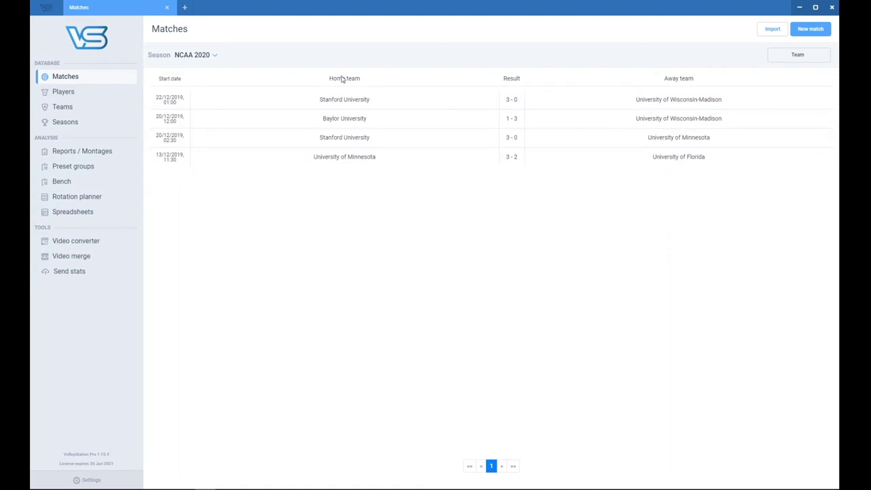
Attach UMN-UF.mp4 to the Minnesota vs Florida match, then save and close it
double_click(439, 164)
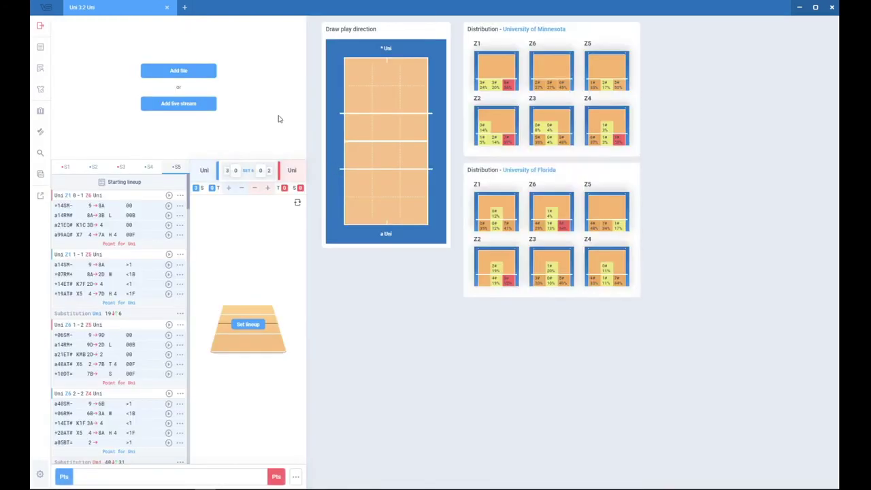
click(193, 71)
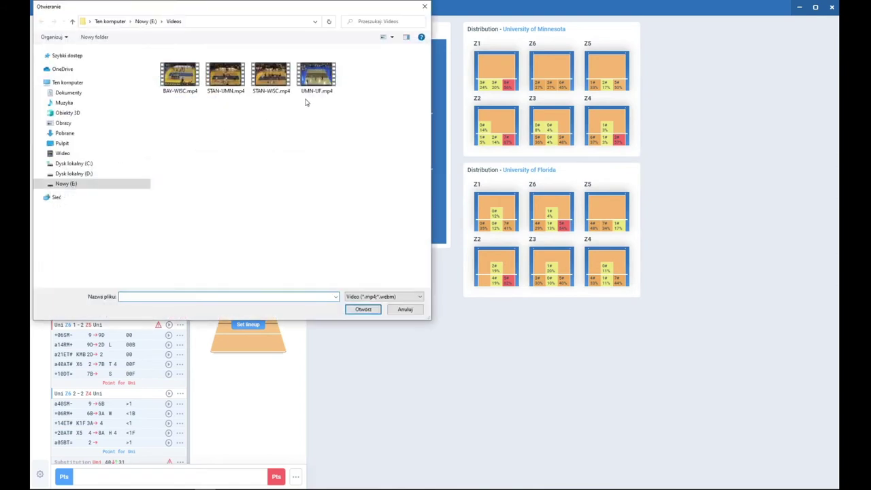
double_click(317, 75)
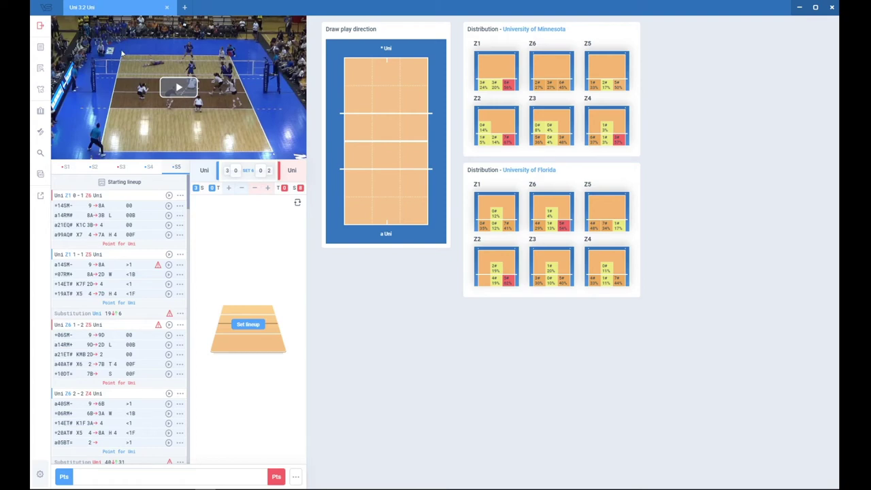
mouse_move(39, 25)
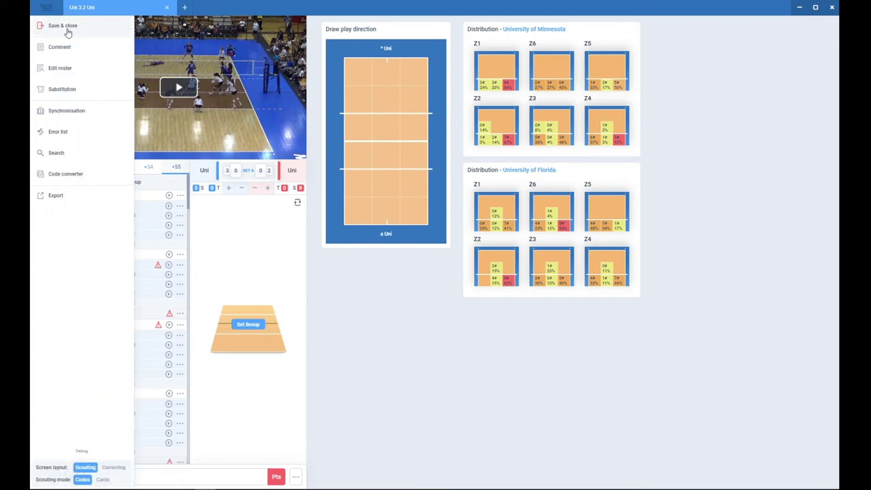
click(68, 32)
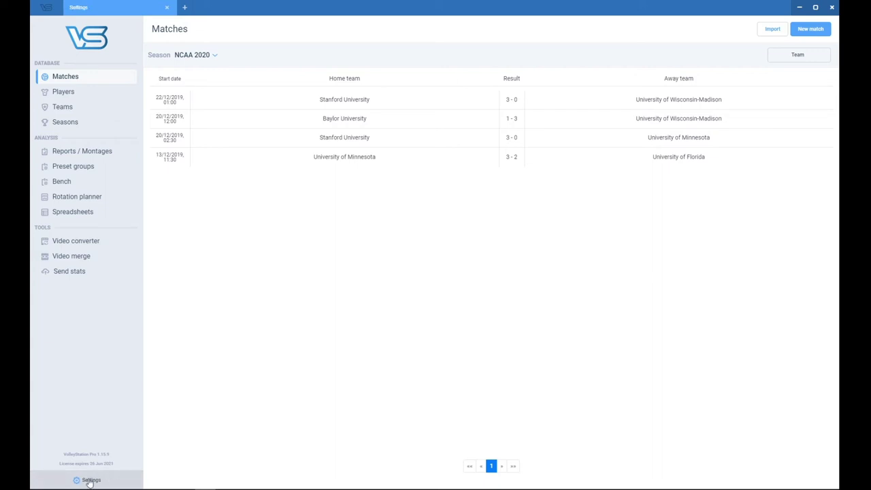
Review Settings, leaving Card type on Basic and Coding mode on Raw - for fast coders
click(90, 481)
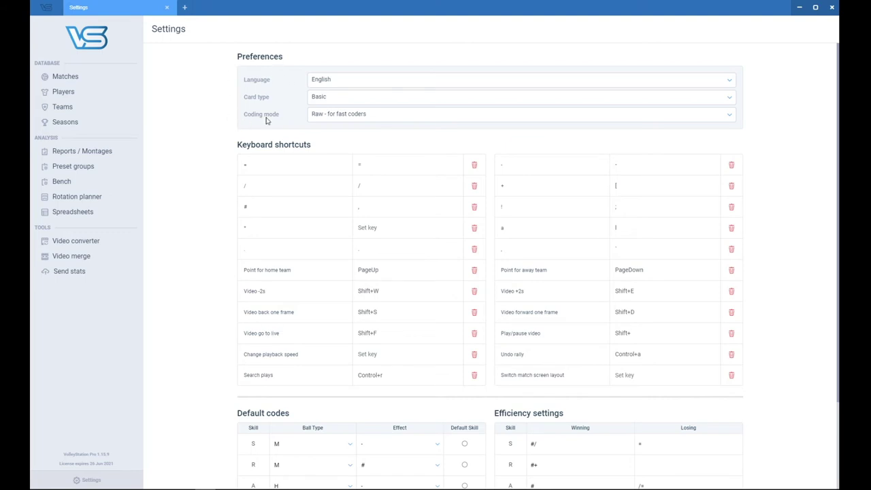
click(327, 102)
click(332, 99)
click(324, 117)
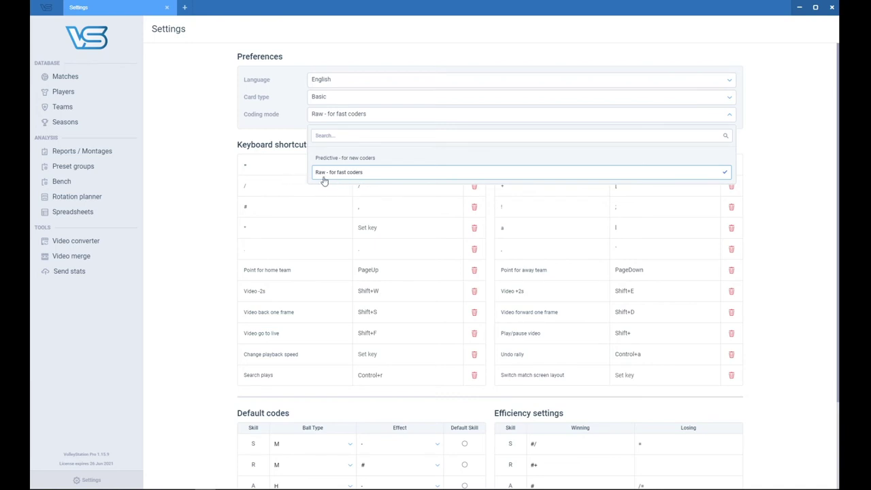
click(331, 118)
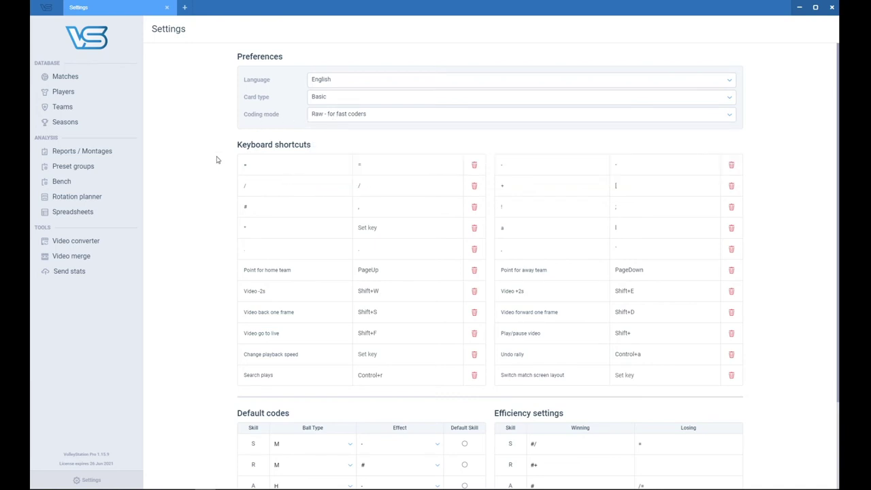
scroll(225, 178, down, 1)
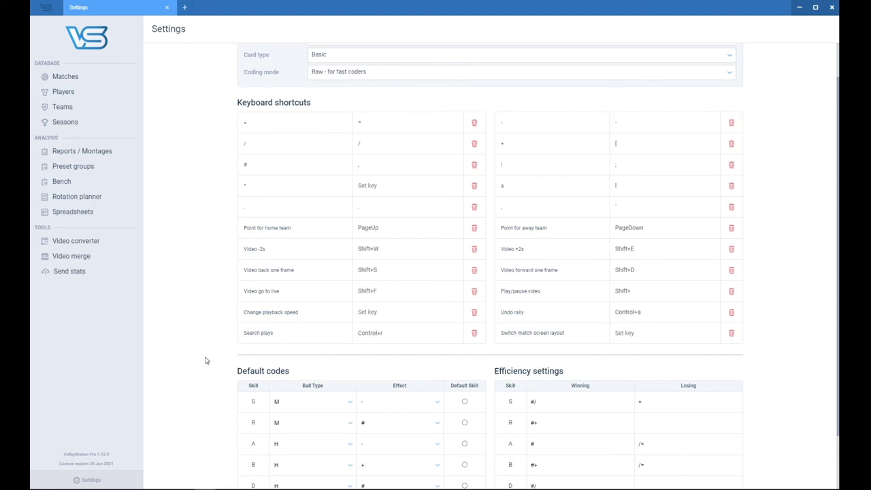
scroll(202, 354, down, 1)
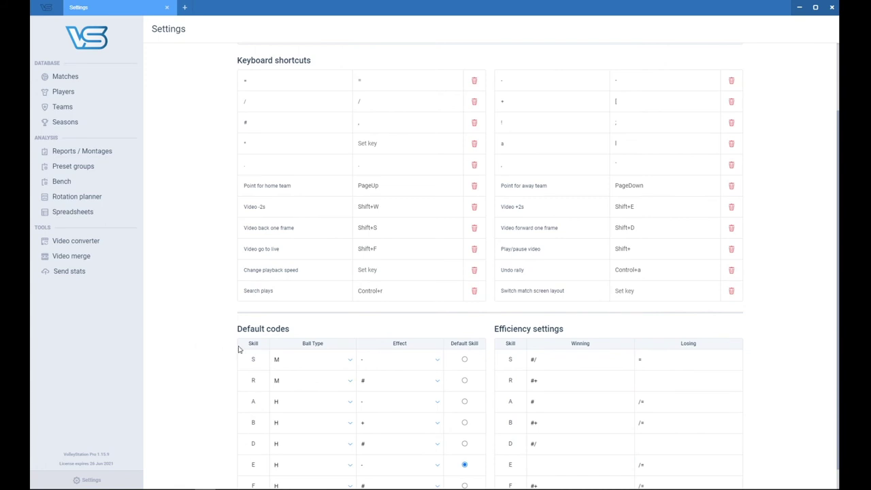
scroll(202, 348, down, 1)
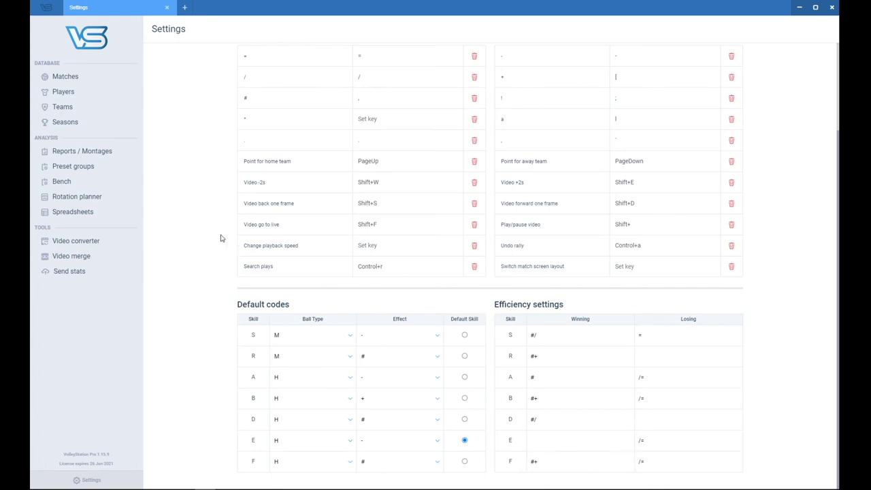
scroll(196, 232, up, 1)
scroll(194, 233, up, 3)
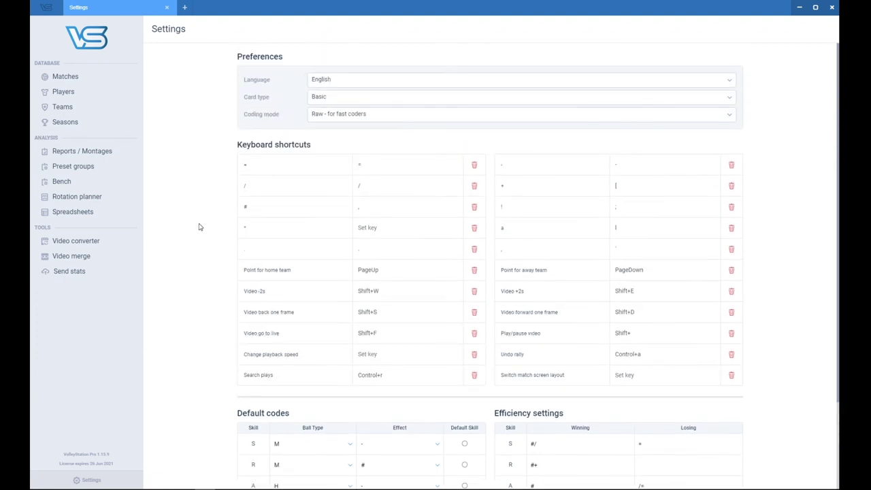